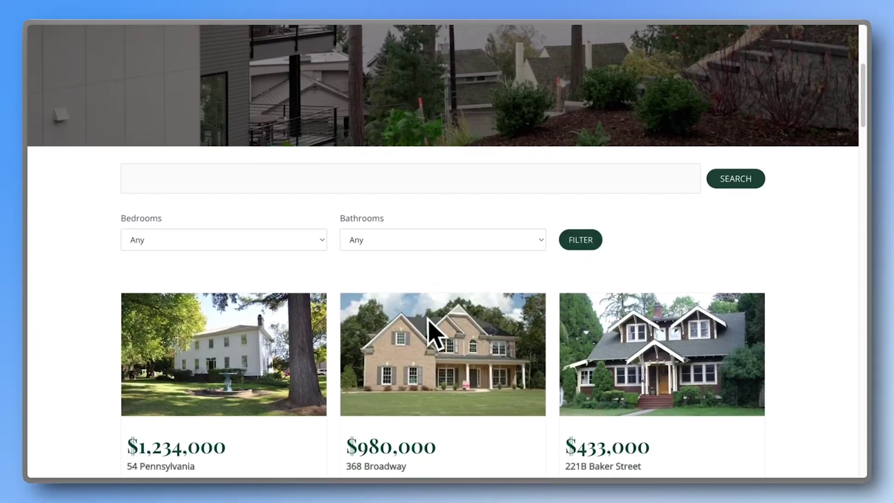
# Step: Filter the Real Estate Listings to 5 bedrooms, leaving two matching homes
pyautogui.scroll(-8, 428, 326)
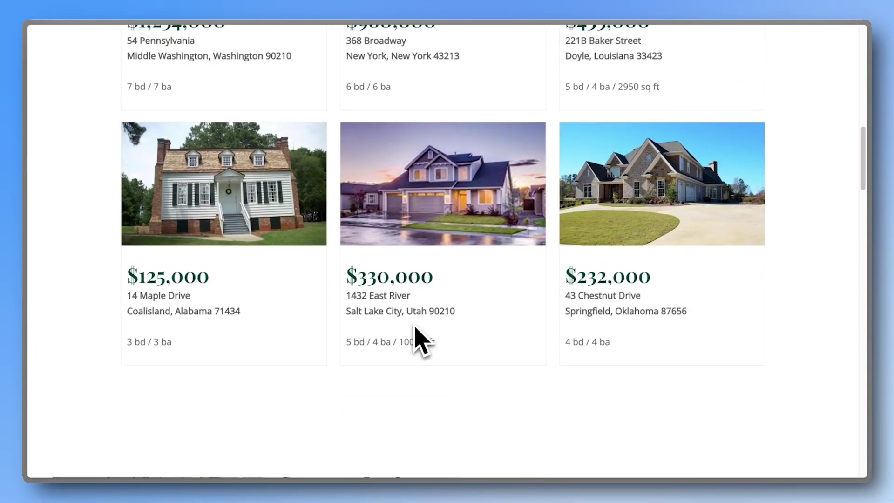
pyautogui.scroll(-2, 422, 340)
pyautogui.scroll(6, 422, 340)
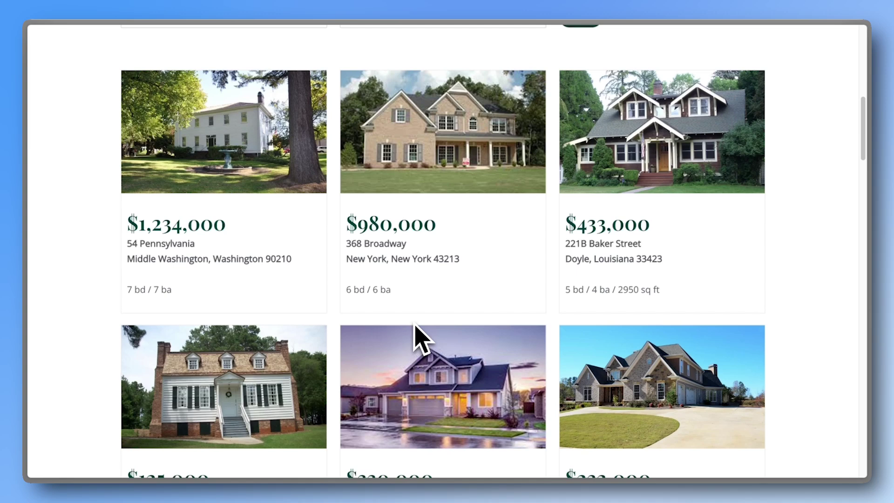
pyautogui.scroll(3, 415, 328)
pyautogui.click(252, 198)
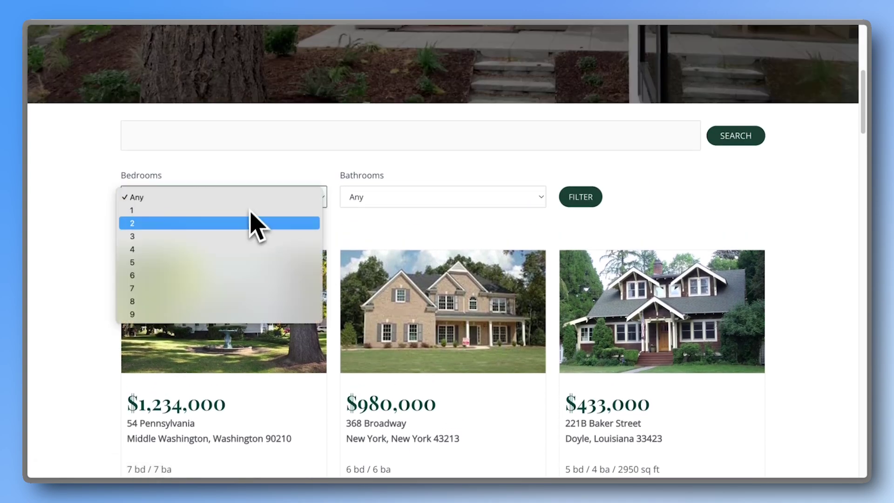
pyautogui.click(244, 262)
pyautogui.click(570, 203)
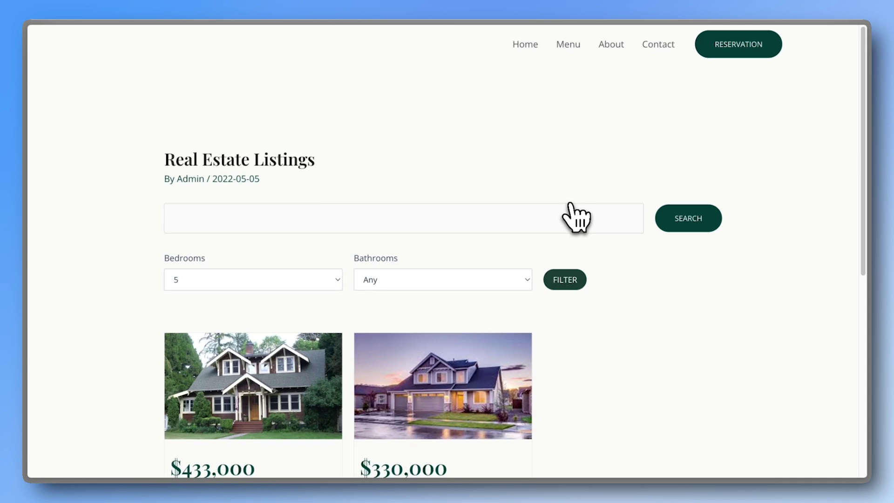
pyautogui.scroll(-2, 576, 216)
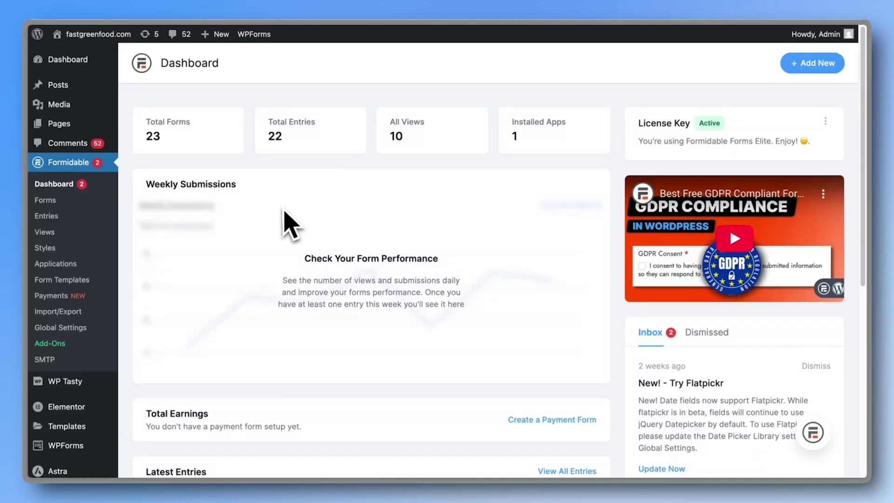
# Step: Install the Real Estate Listing application from Formidable Applications and open it
pyautogui.click(65, 268)
pyautogui.scroll(-12, 471, 316)
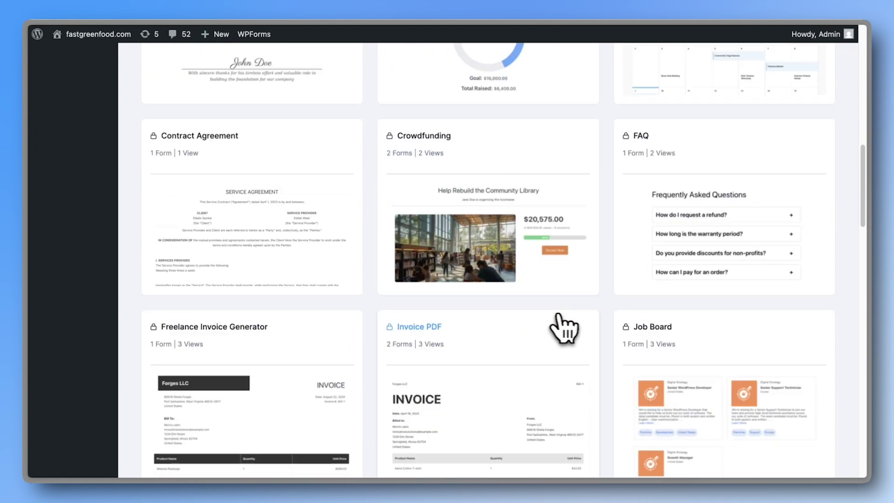
pyautogui.scroll(-12, 567, 329)
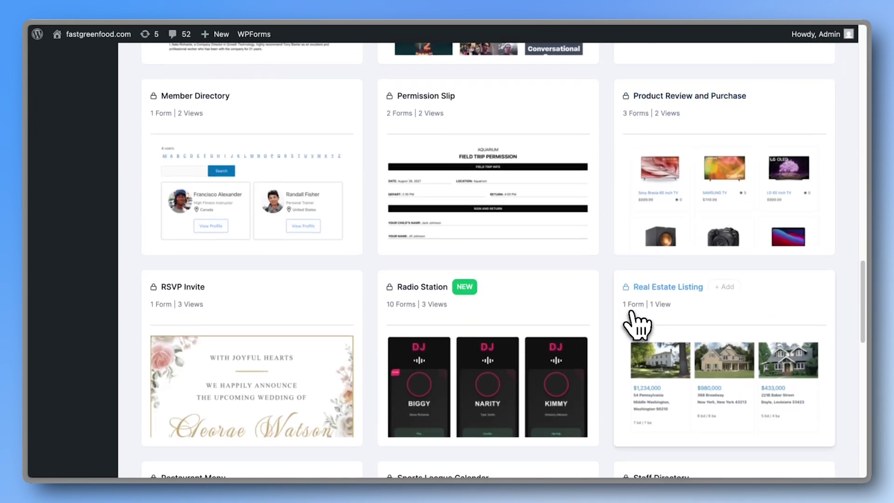
pyautogui.click(715, 298)
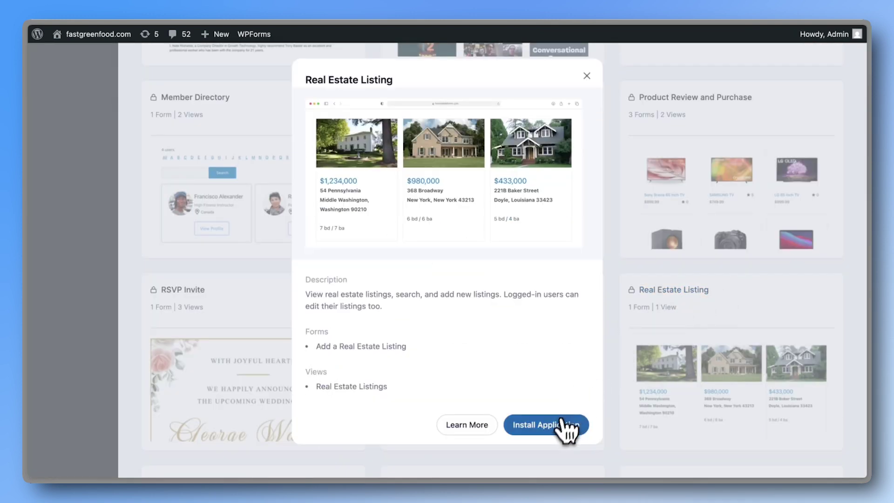
pyautogui.click(564, 427)
pyautogui.click(549, 298)
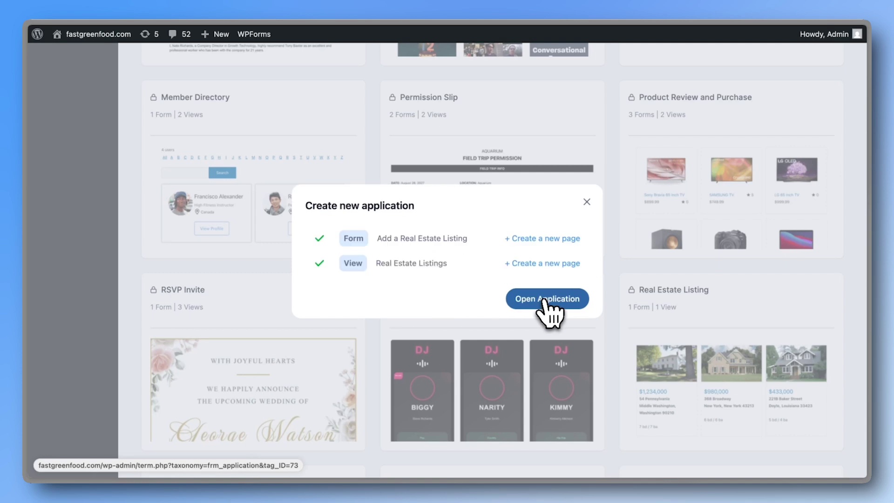
pyautogui.click(544, 302)
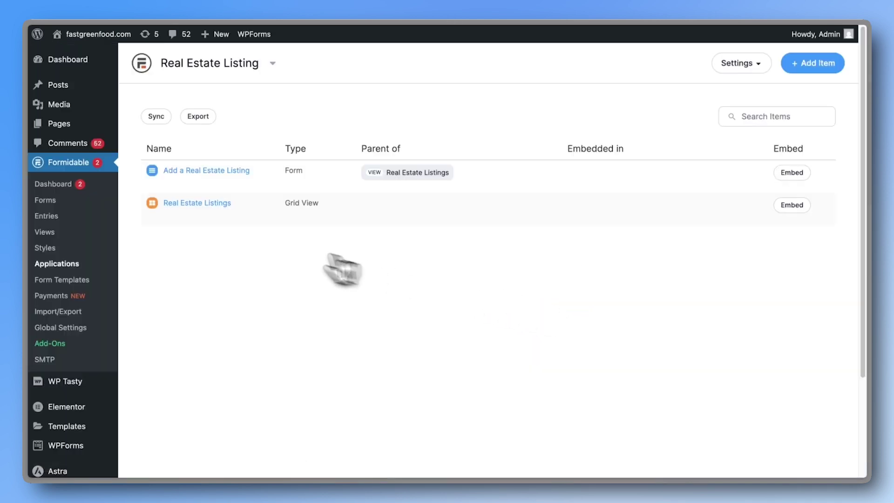
# Step: Inspect the Real Estate Listings view in the editor
pyautogui.click(213, 205)
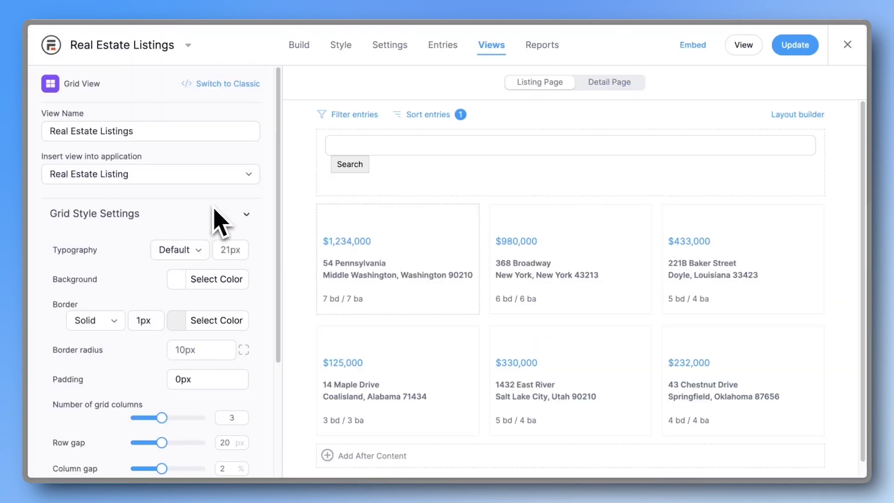
pyautogui.scroll(-4, 359, 226)
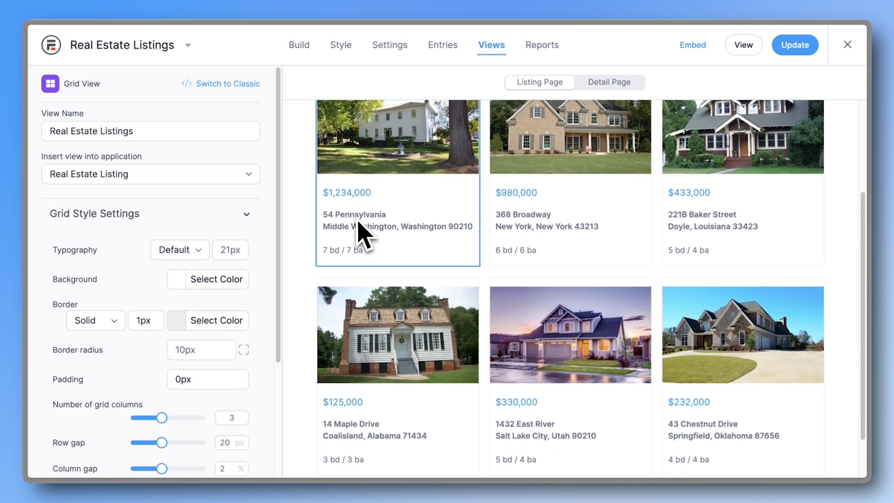
pyautogui.scroll(4, 359, 225)
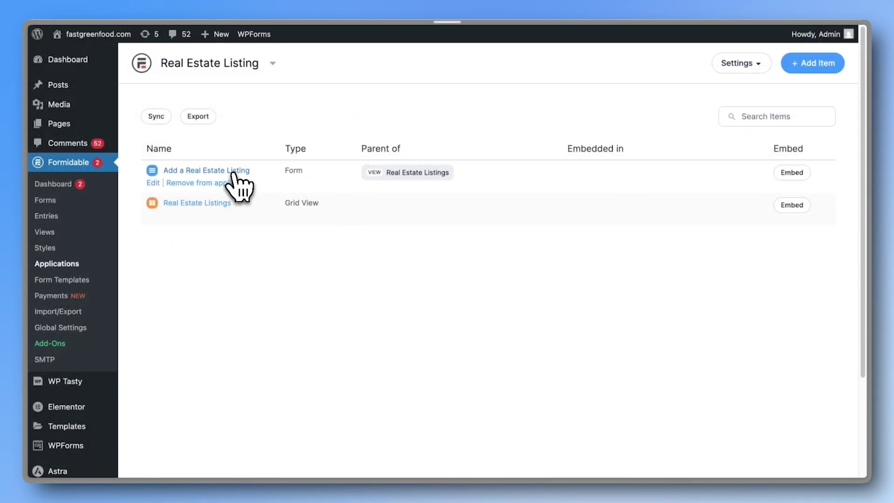
# Step: Open the Add a Real Estate Listing form and scroll to its Bedrooms field
pyautogui.click(233, 177)
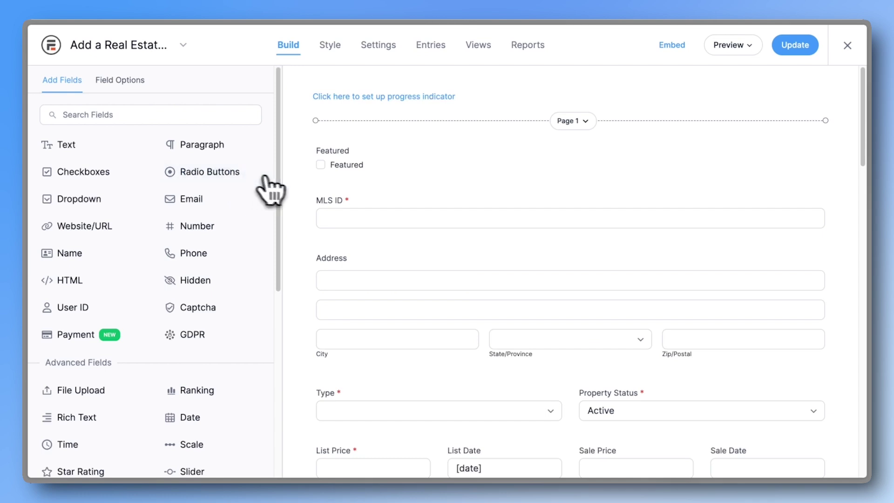
pyautogui.scroll(-5, 309, 200)
pyautogui.scroll(-6, 315, 202)
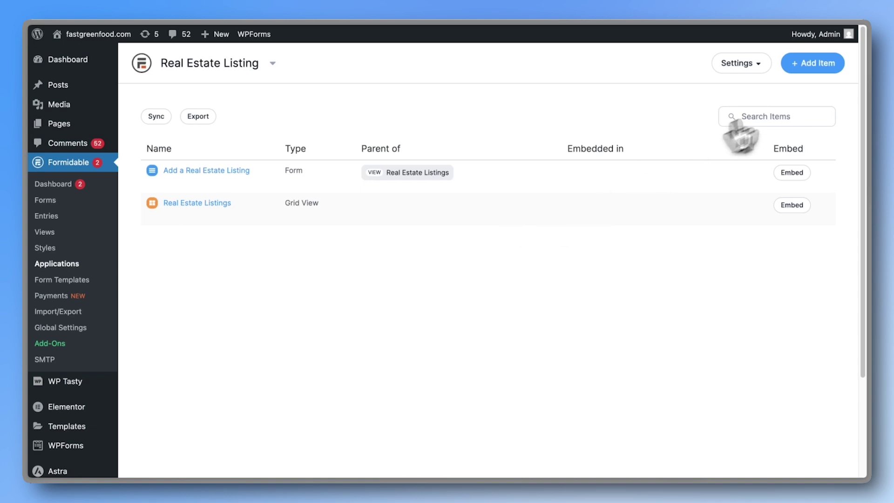
# Step: Create a new blank form for the application
pyautogui.click(821, 63)
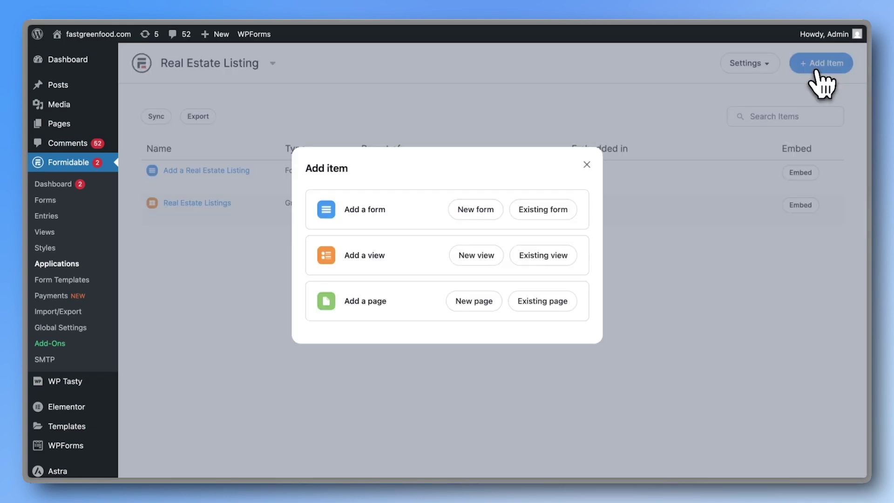
pyautogui.click(493, 215)
pyautogui.click(393, 124)
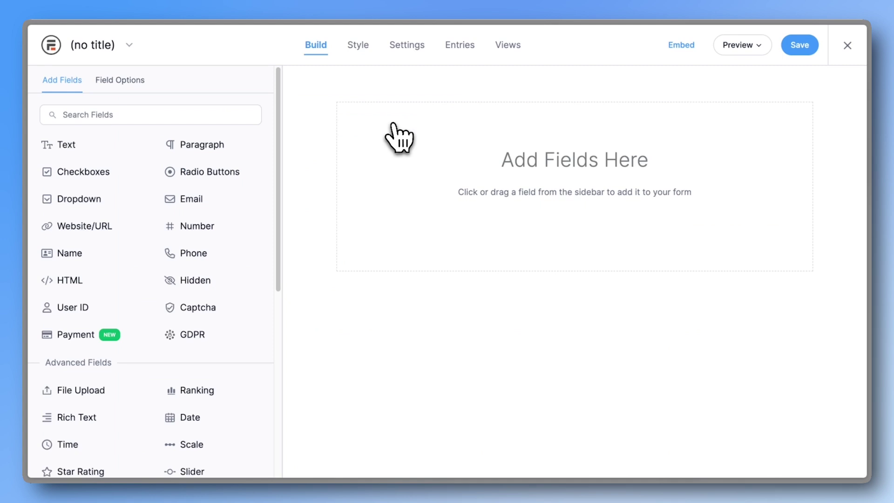
# Step: Add a Dropdown field and bulk-enter its options 1 through 9
pyautogui.click(91, 201)
pyautogui.click(350, 119)
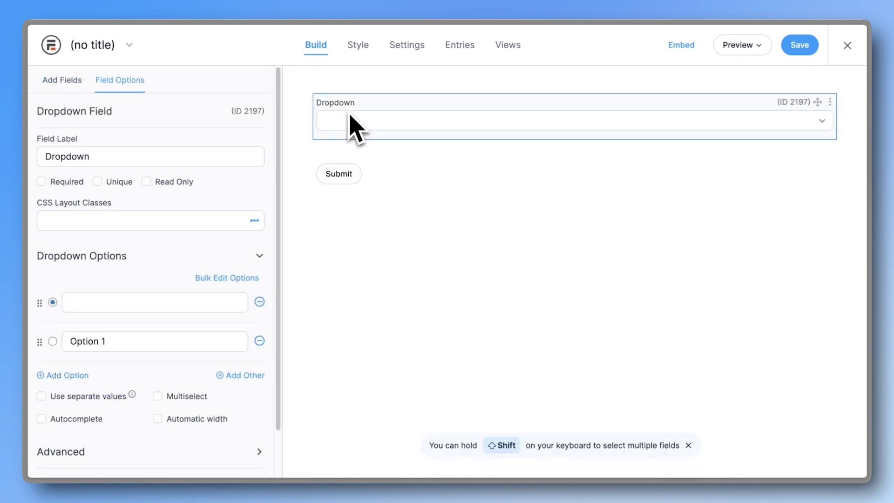
pyautogui.click(233, 279)
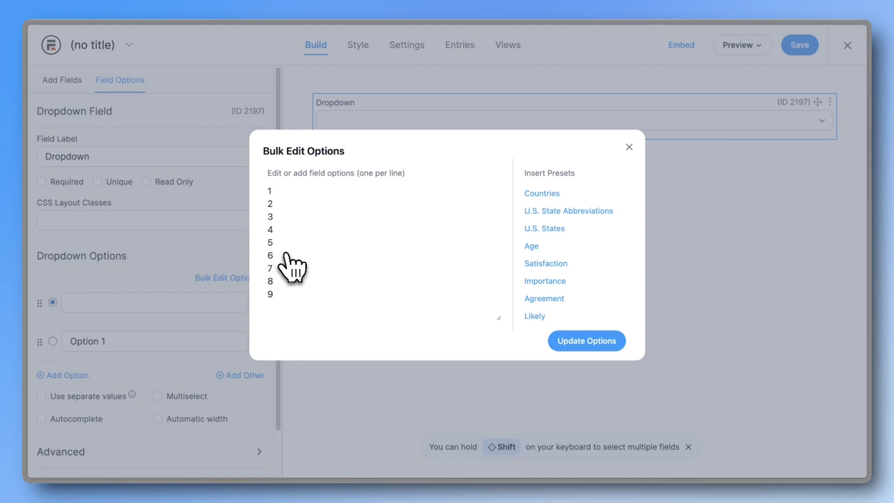
# Step: Apply options 1–9 to the dropdown and set its default value to [get param="bedrooms"]
pyautogui.click(572, 343)
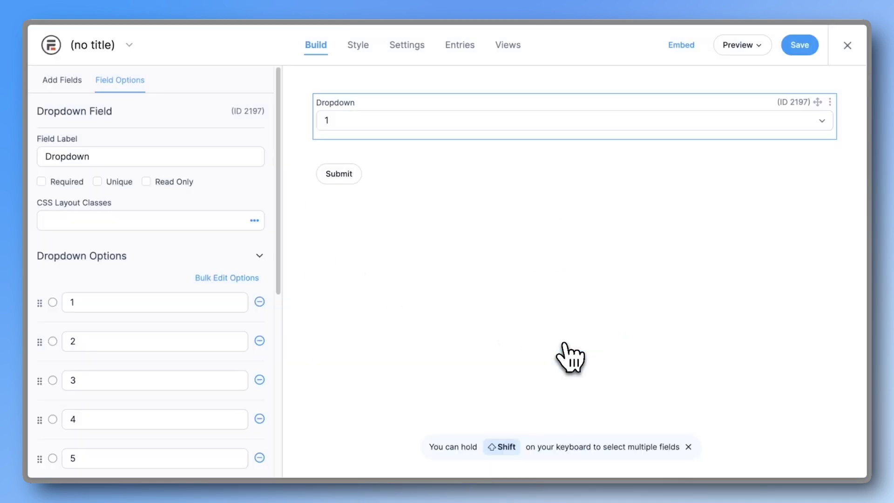
pyautogui.scroll(-7, 208, 385)
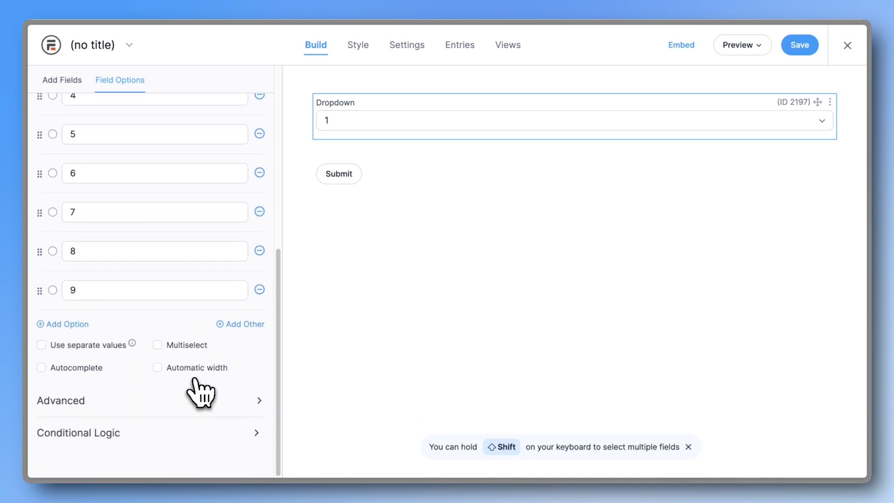
pyautogui.click(177, 400)
pyautogui.scroll(-2, 171, 415)
pyautogui.click(165, 398)
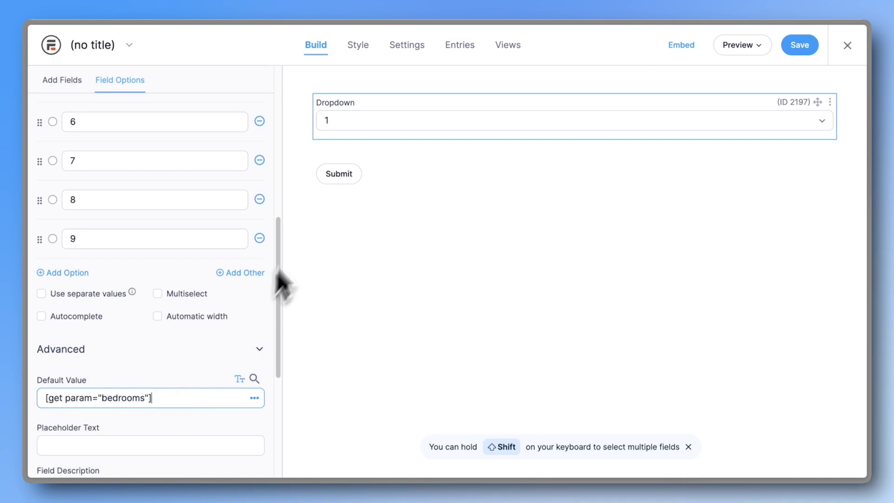
# Step: Relabel the submit button Search and save the form as Search Form
pyautogui.click(335, 180)
pyautogui.click(144, 158)
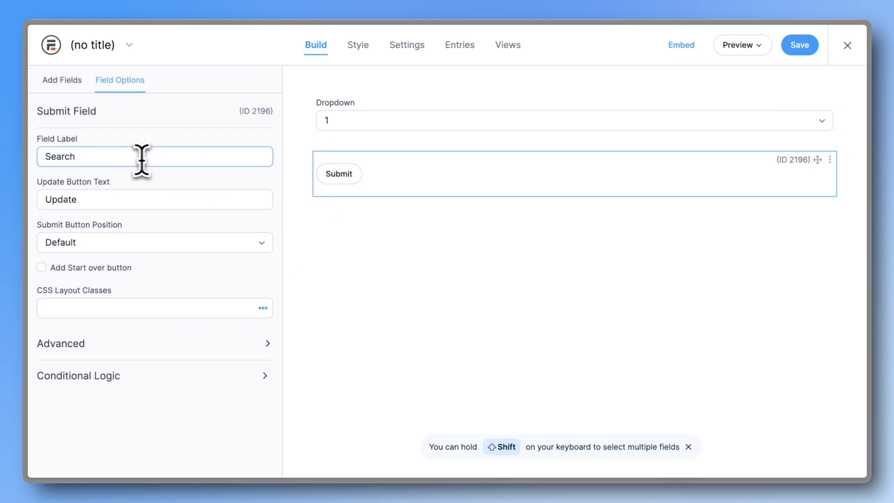
pyautogui.click(797, 49)
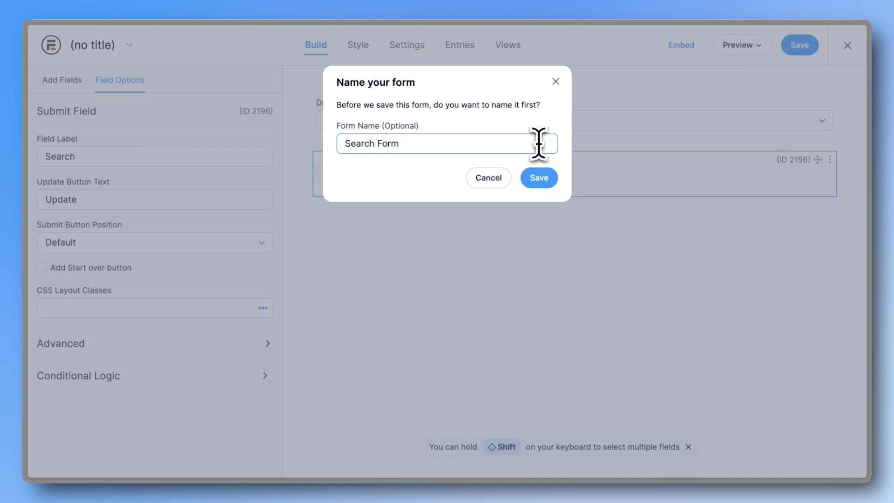
pyautogui.click(536, 177)
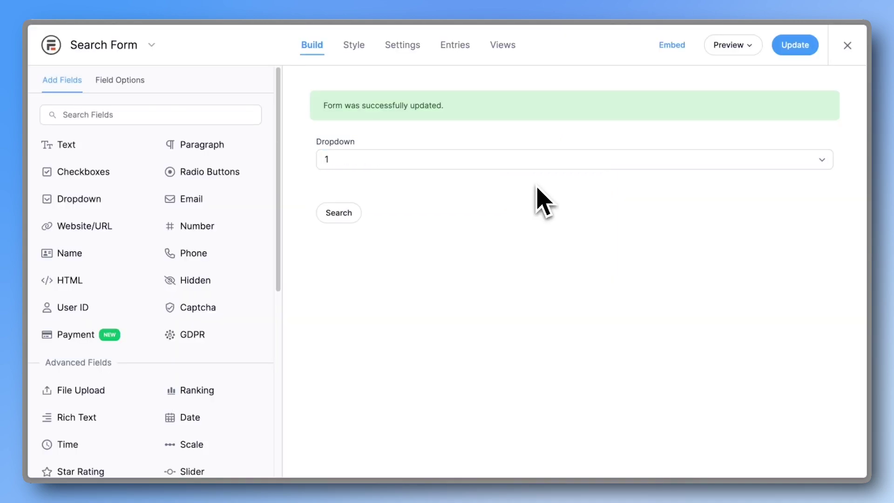
# Step: In the form's General settings, turn on Do not store entries and Submit with AJAX
pyautogui.click(403, 46)
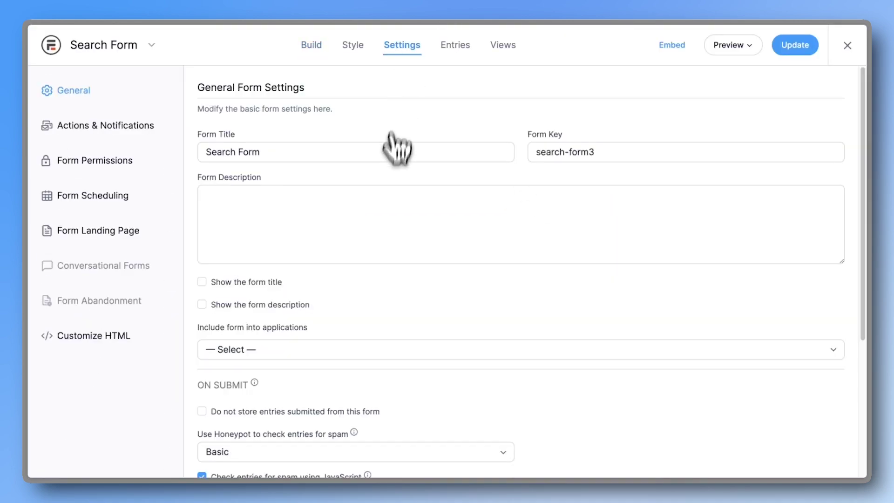
pyautogui.scroll(-5, 390, 206)
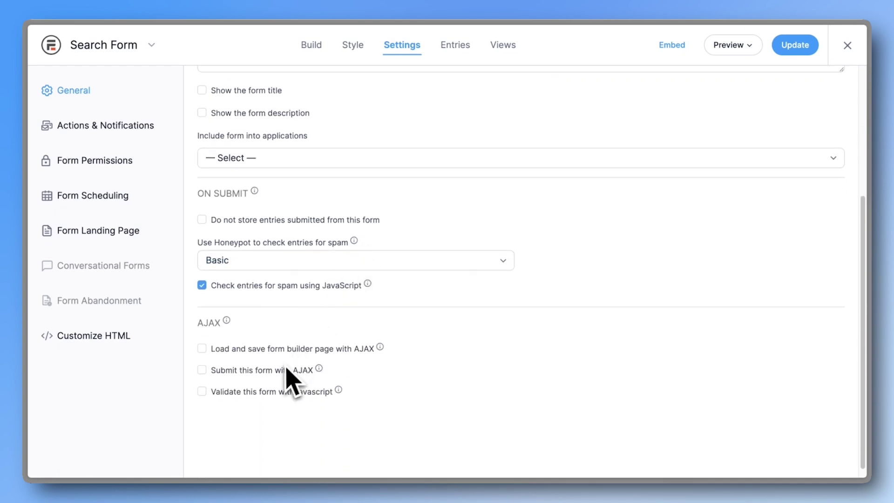
pyautogui.click(248, 224)
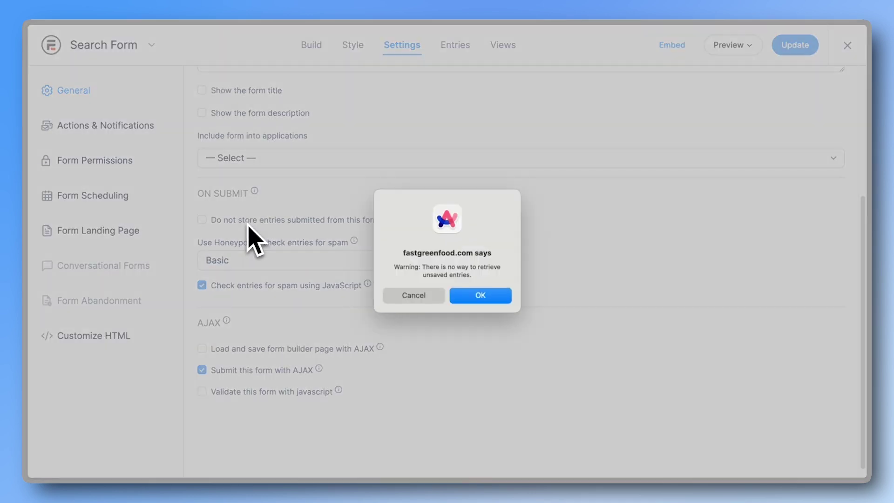
pyautogui.click(464, 298)
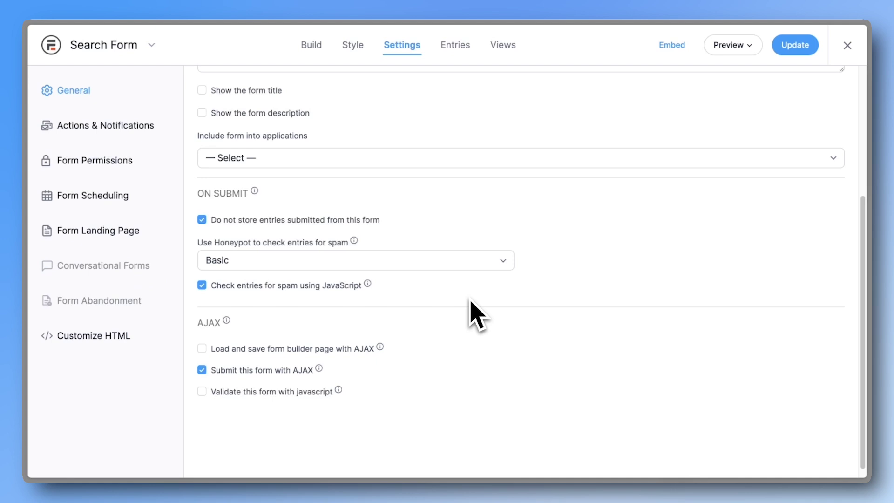
# Step: Delete the Send Email action, set Confirmation to Redirect to URL, and preview the listings page
pyautogui.click(147, 127)
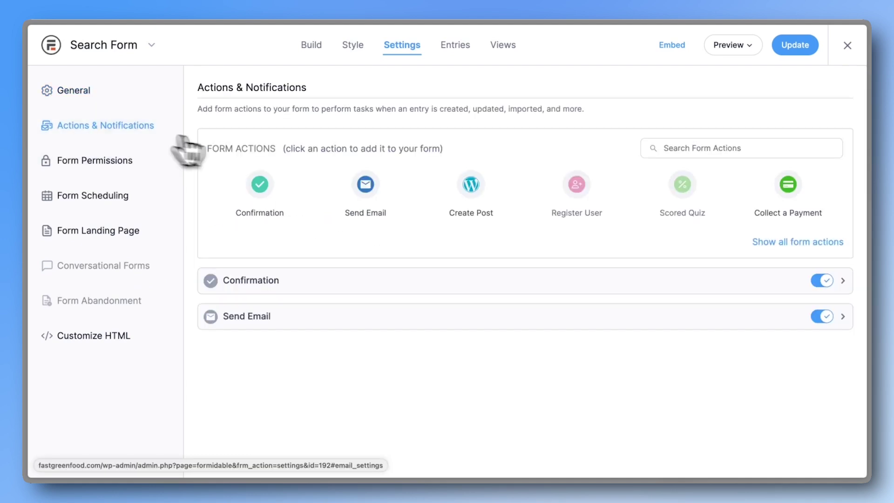
pyautogui.click(804, 317)
pyautogui.click(473, 263)
pyautogui.click(487, 279)
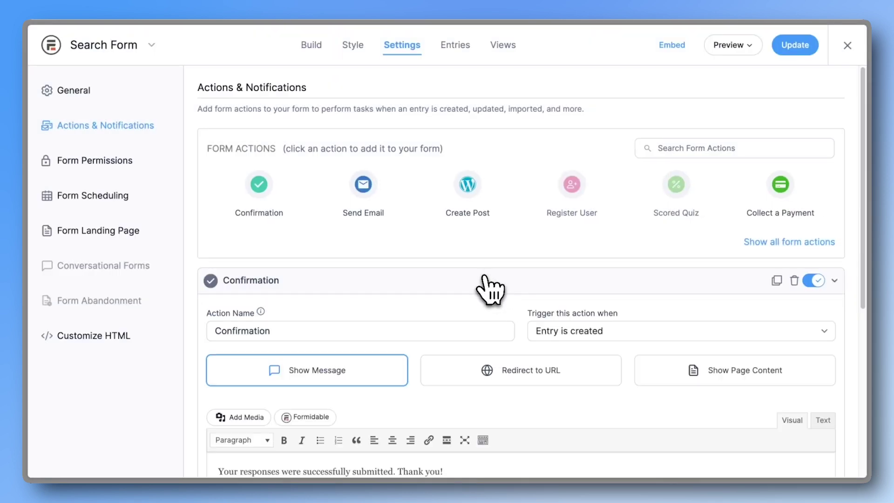
pyautogui.scroll(-2, 489, 293)
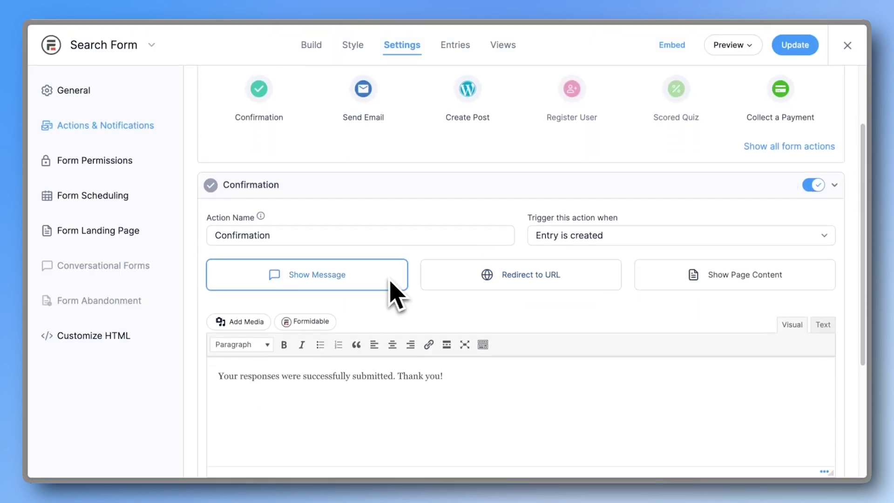
pyautogui.click(460, 285)
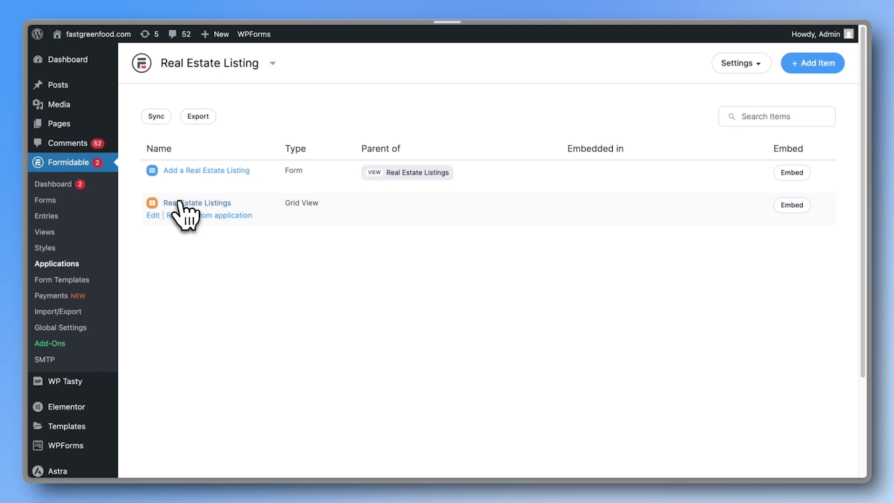
pyautogui.click(179, 202)
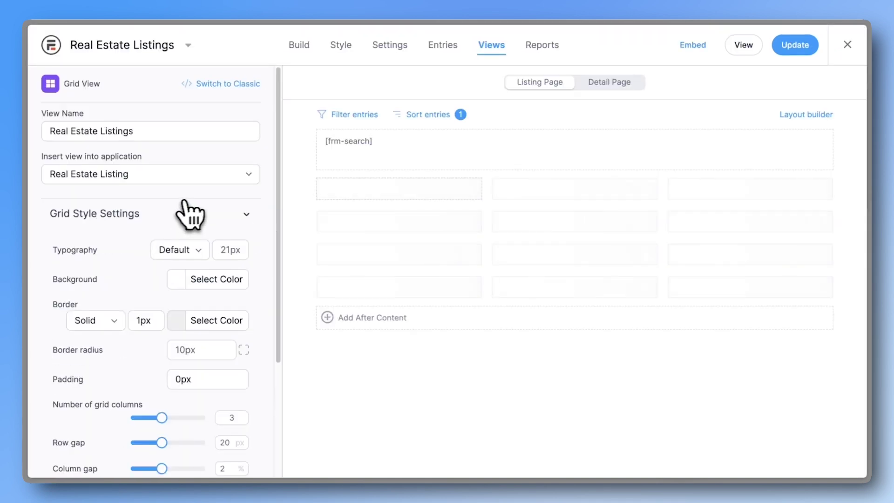
pyautogui.click(744, 46)
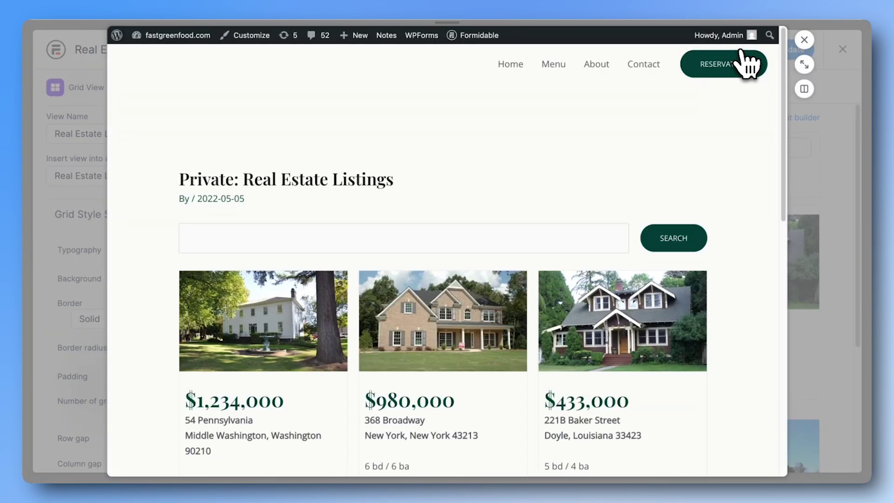
# Step: Set the redirect URL to real-estate-listings-grid/?bedrooms=[2197 sanitize_url=1] and save the form
pyautogui.press('super+l')
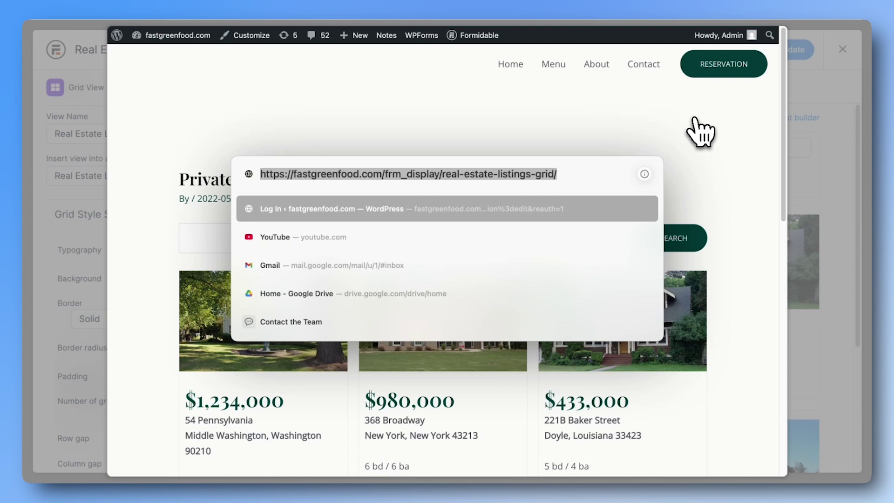
pyautogui.moveTo(580, 175); pyautogui.dragTo(248, 174)
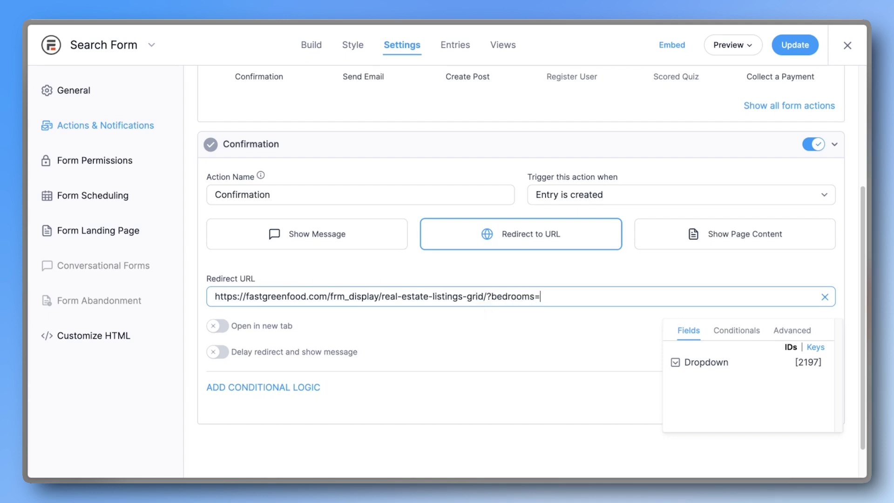
pyautogui.click(706, 365)
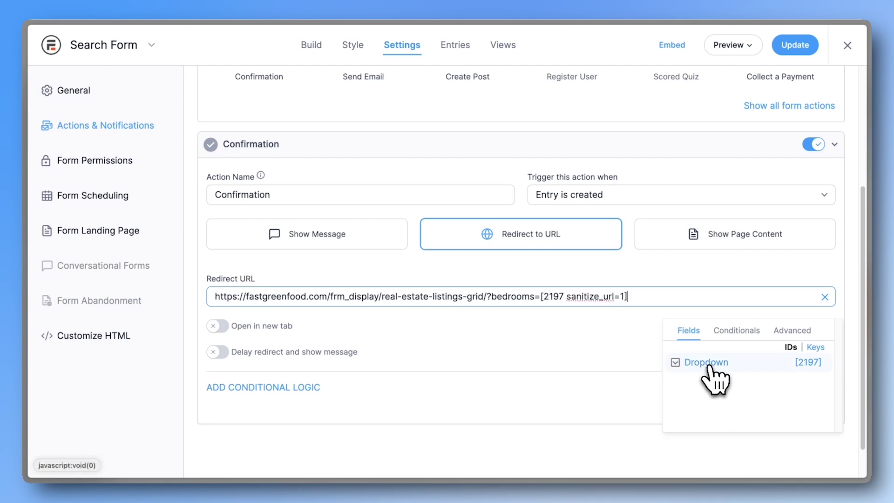
pyautogui.click(824, 298)
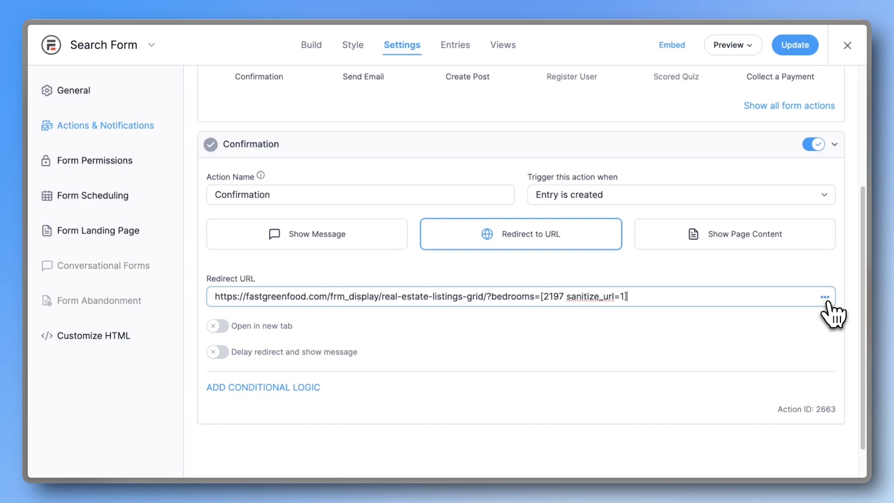
pyautogui.click(825, 298)
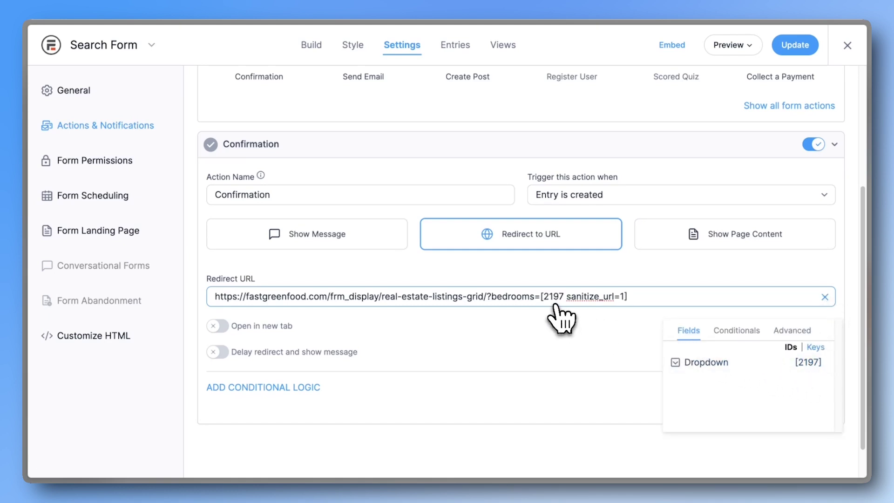
pyautogui.click(784, 50)
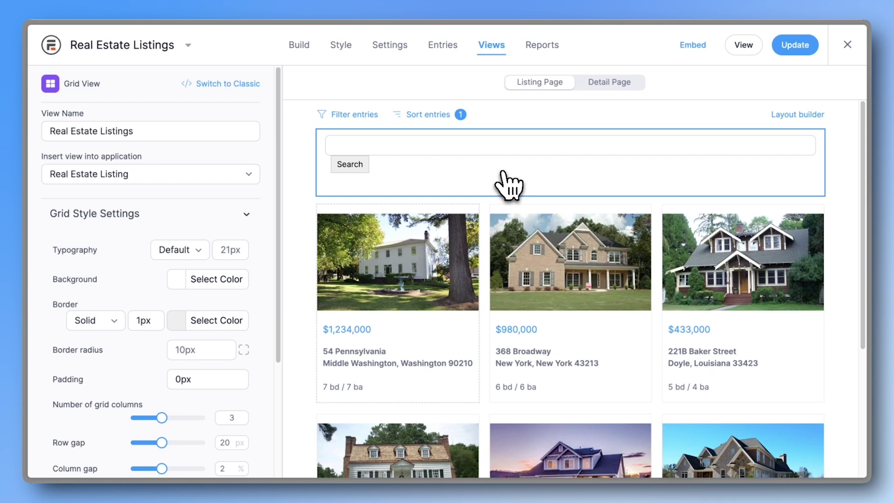
# Step: Embed Search Form ([formidable id="192"]) in the view's Before Content and update the view
pyautogui.click(502, 172)
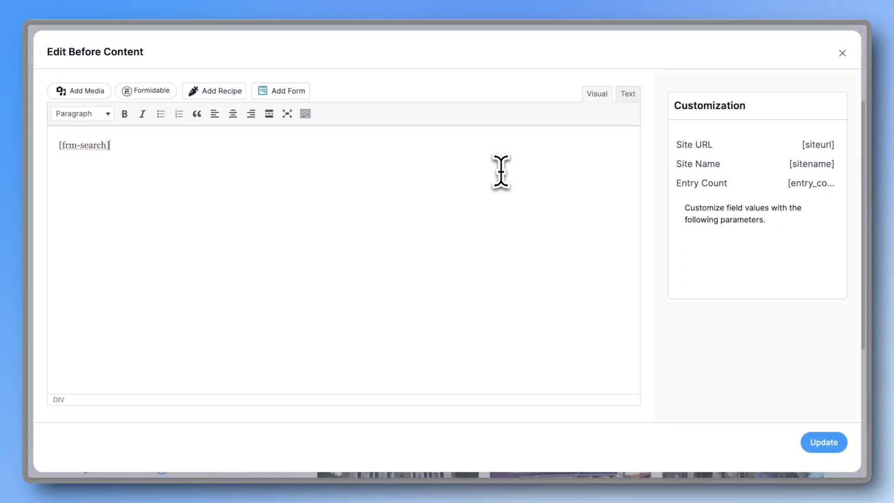
pyautogui.click(163, 93)
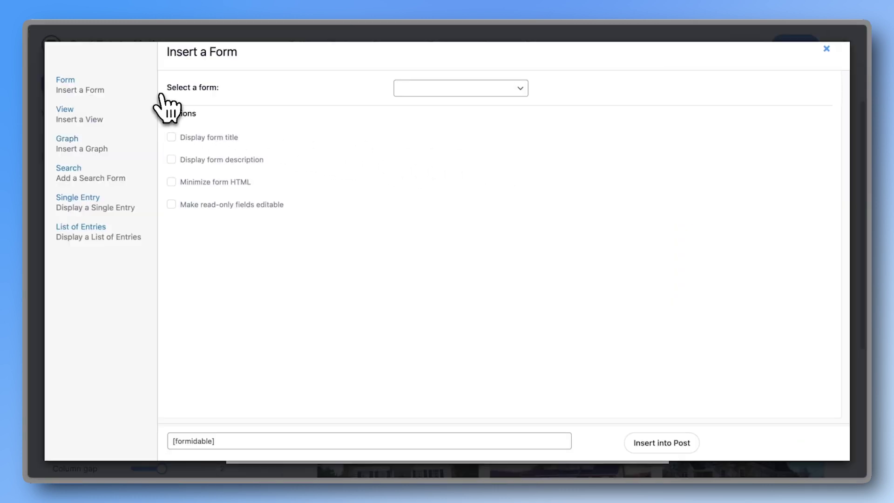
pyautogui.click(408, 93)
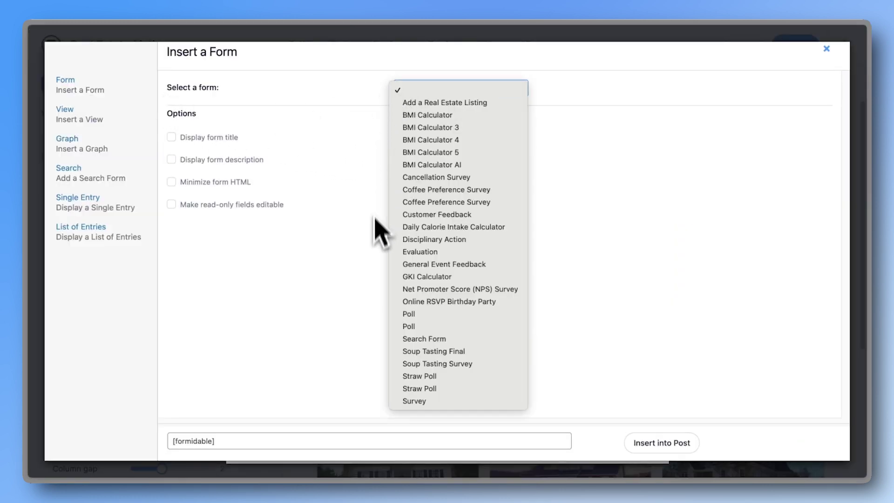
pyautogui.click(404, 340)
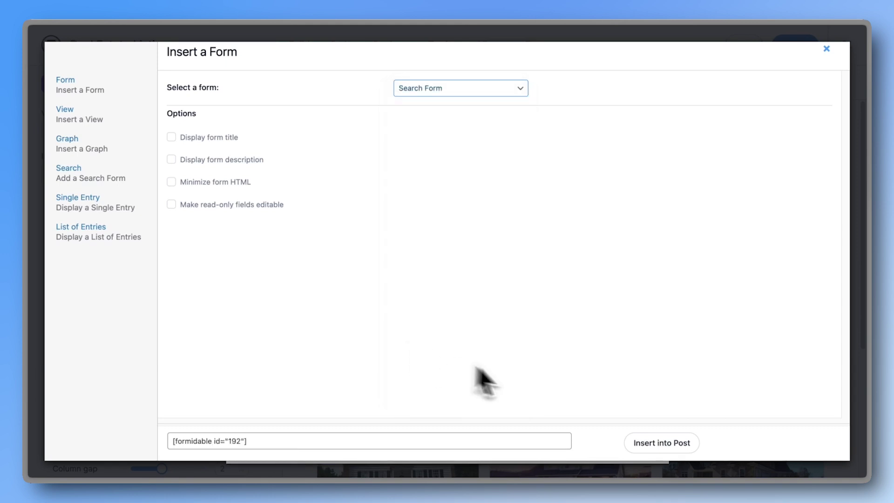
pyautogui.click(654, 442)
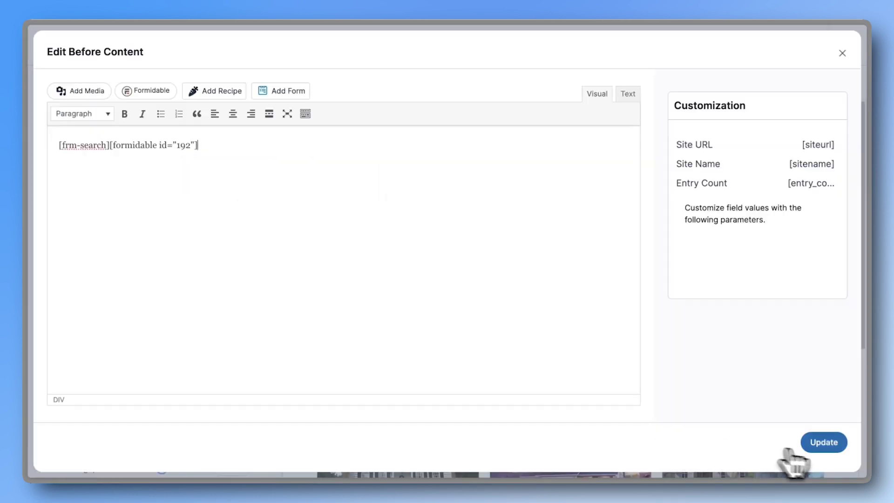
pyautogui.click(823, 443)
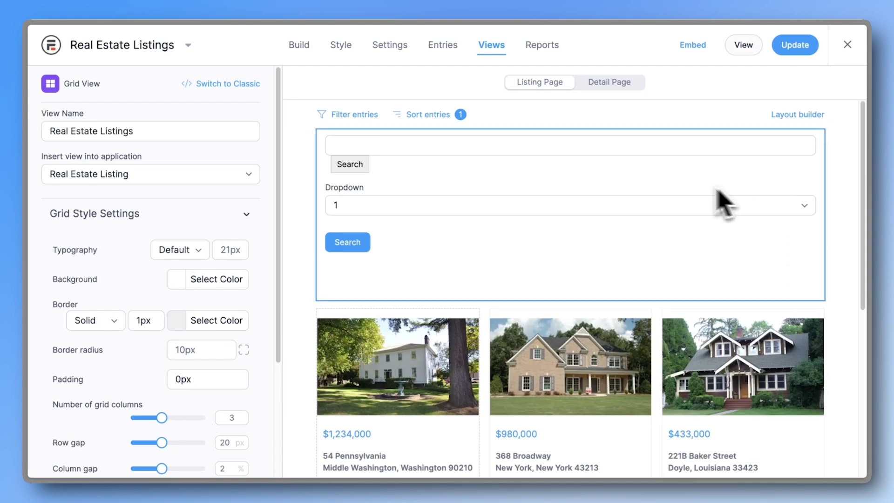
# Step: Filter view entries where Bedrooms contains [get param="bedrooms"] and update the view
pyautogui.click(368, 116)
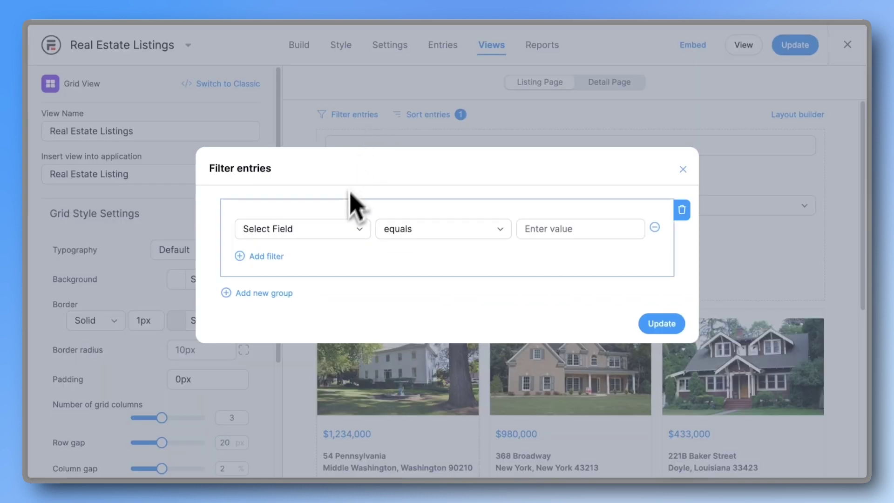
pyautogui.click(340, 232)
pyautogui.click(345, 259)
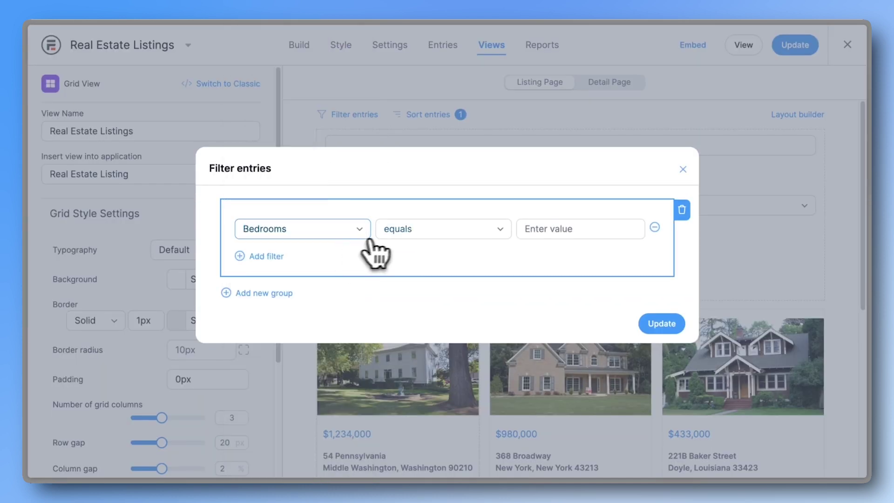
pyautogui.click(400, 235)
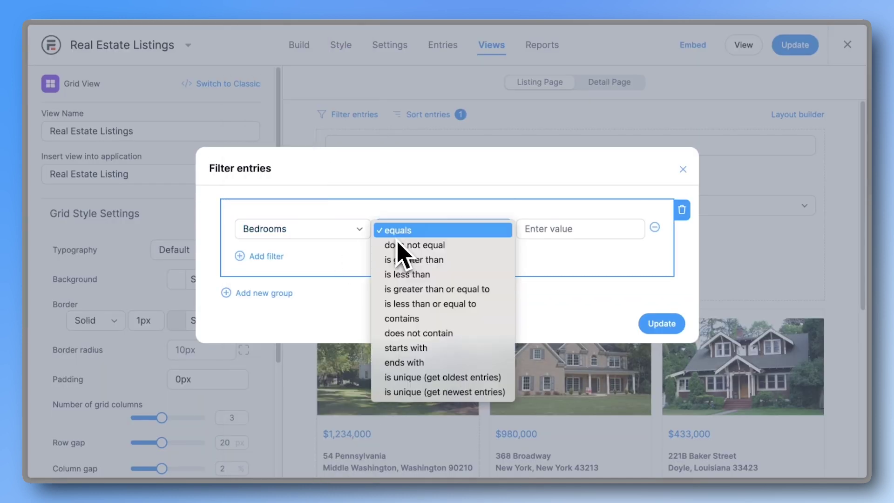
pyautogui.click(405, 319)
pyautogui.click(527, 227)
pyautogui.write('[get param="bedrooms"]')
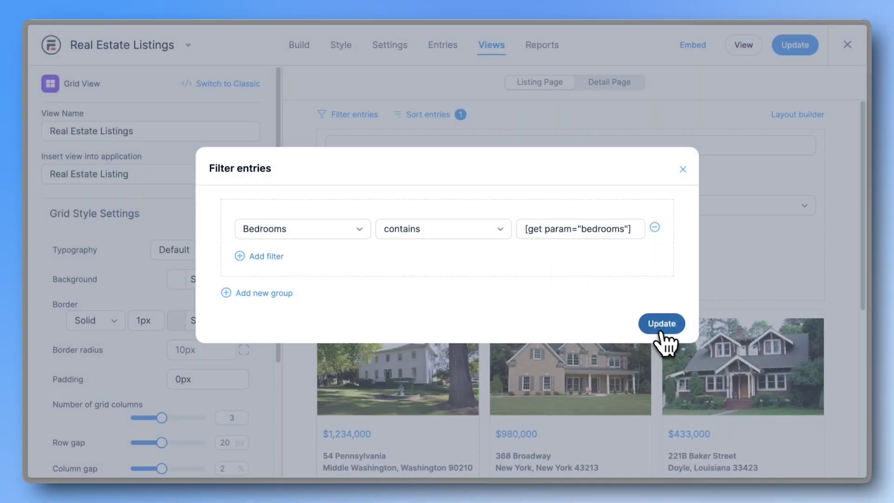
pyautogui.click(660, 326)
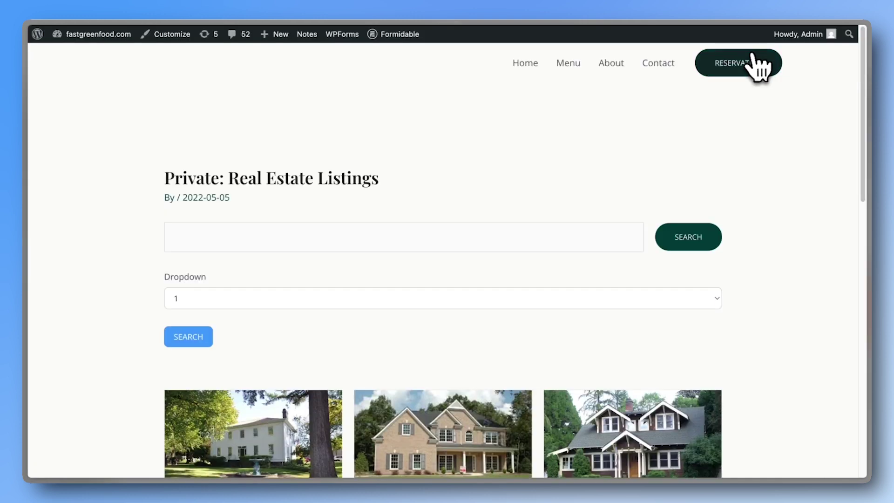
# Step: Search the listings for 6 bedrooms, showing one matching home
pyautogui.scroll(-3, 593, 154)
pyautogui.click(387, 188)
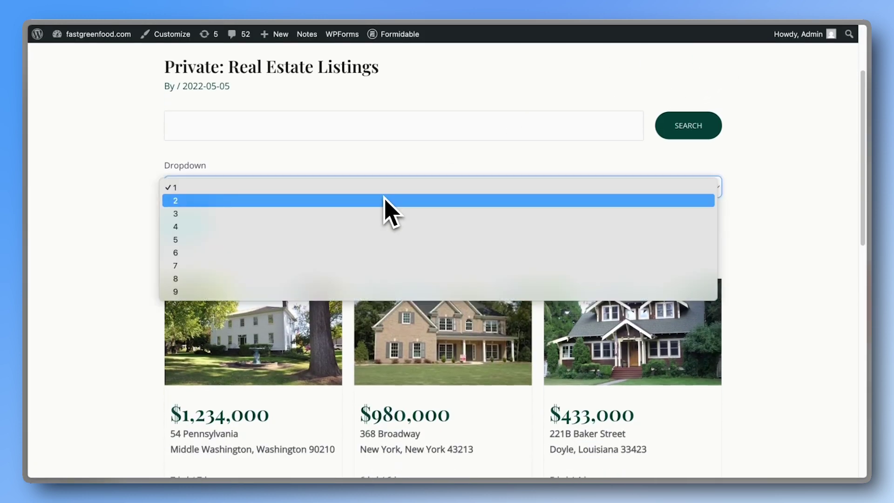
pyautogui.click(343, 253)
pyautogui.click(188, 228)
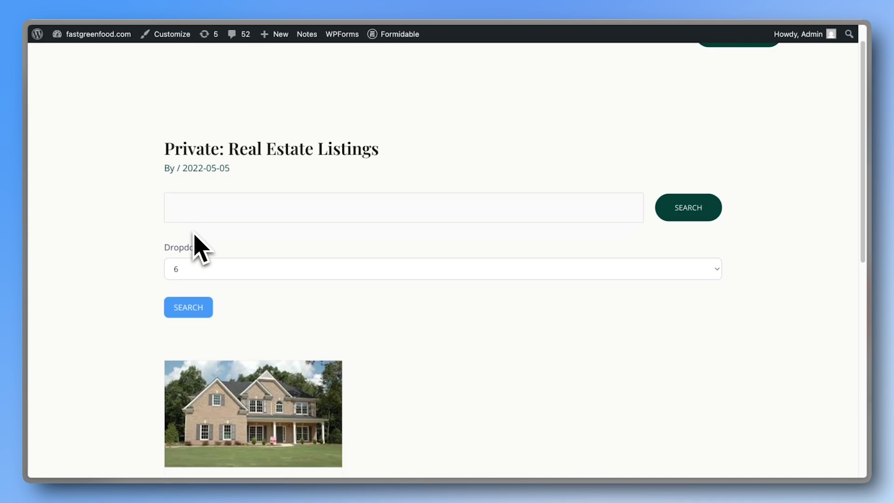
# Step: Search again for 7 bedrooms, leaving only the $1,234,000 house
pyautogui.scroll(-3, 194, 247)
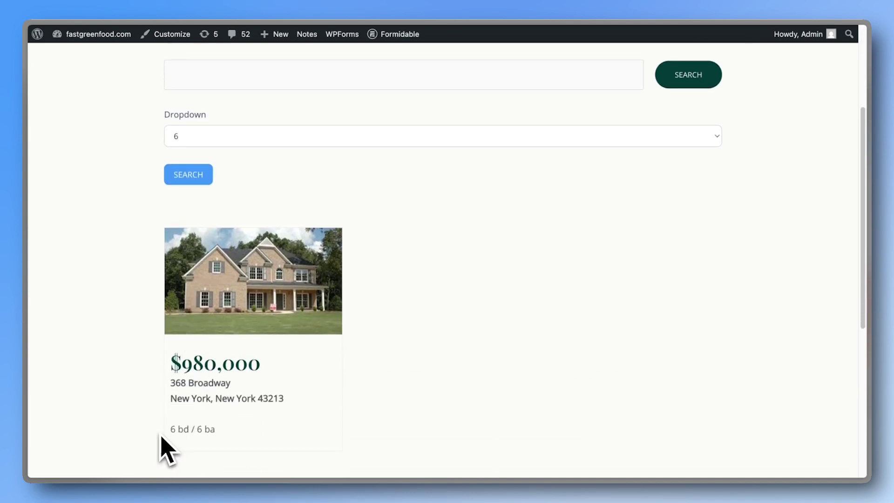
pyautogui.click(227, 137)
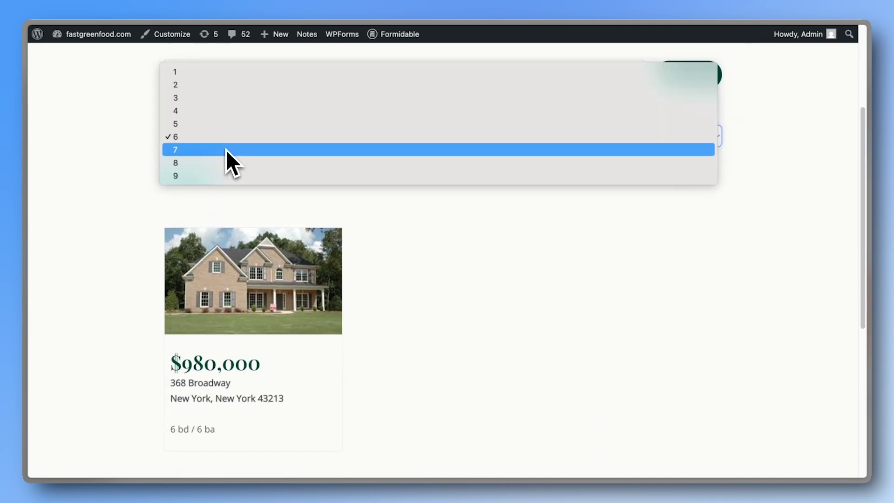
pyautogui.click(227, 150)
pyautogui.click(208, 174)
pyautogui.scroll(-2, 209, 186)
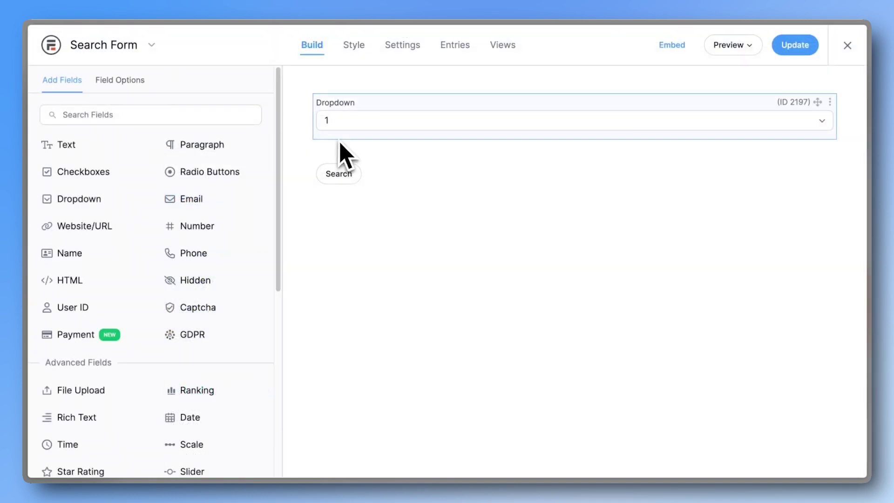
# Step: Add an 'Any' option to the Dropdown field and drag it to the top of the list
pyautogui.click(341, 138)
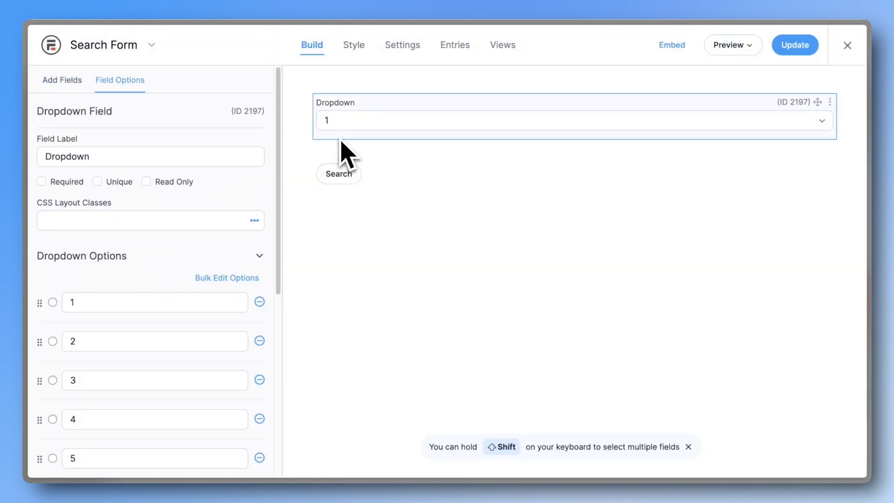
pyautogui.scroll(-5, 207, 265)
pyautogui.scroll(-3, 201, 273)
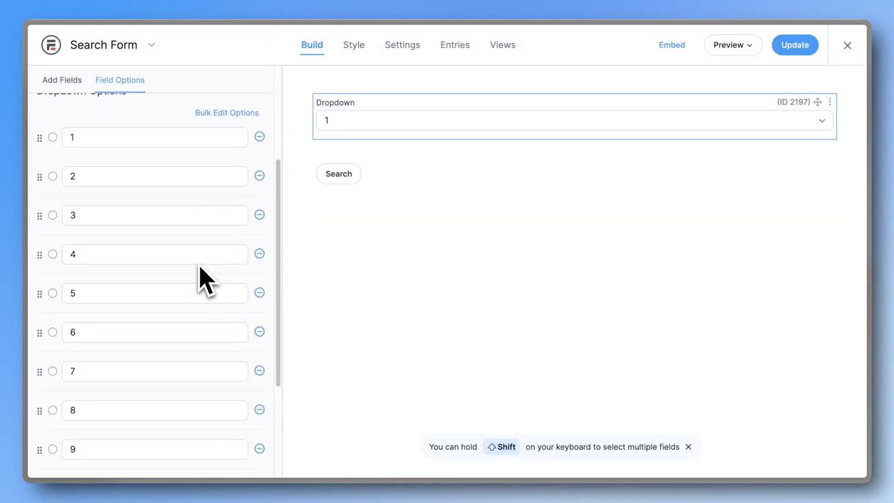
pyautogui.click(66, 397)
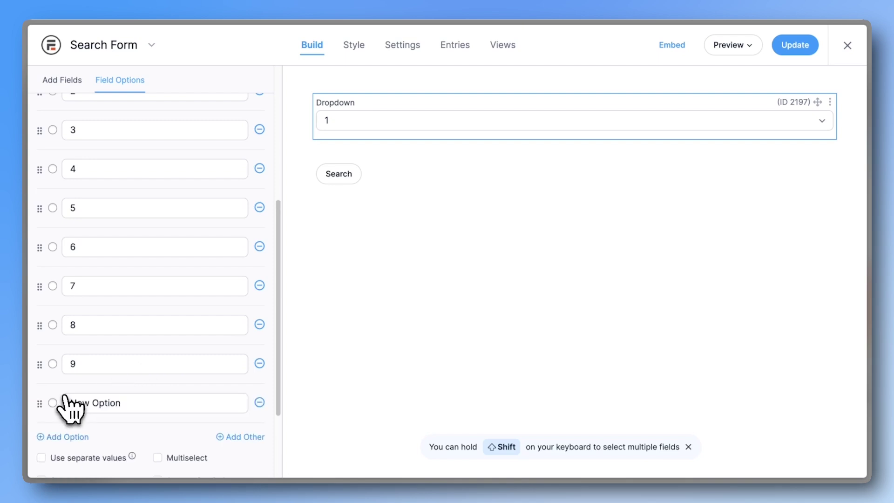
pyautogui.click(86, 403)
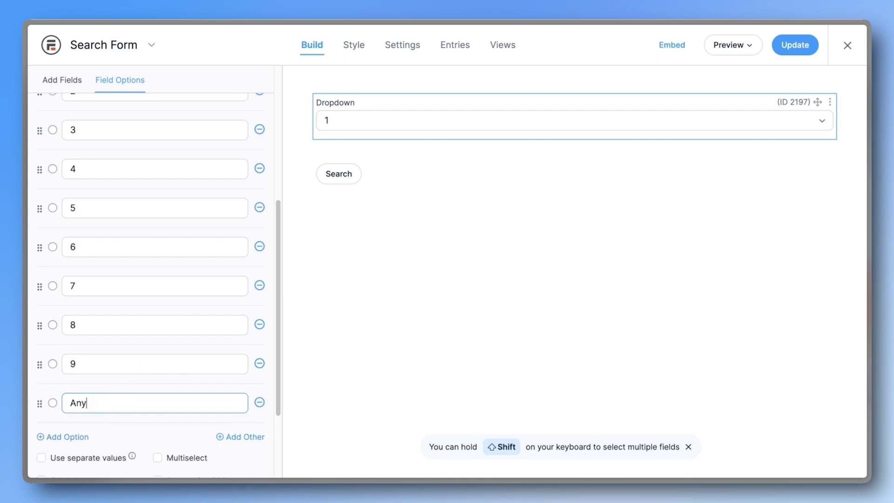
pyautogui.write('Any')
pyautogui.moveTo(39, 404); pyautogui.dragTo(49, 335)
# Step: Turn on separate values, blank the Any option's saved value, and update the Search Form
pyautogui.scroll(-4, 121, 321)
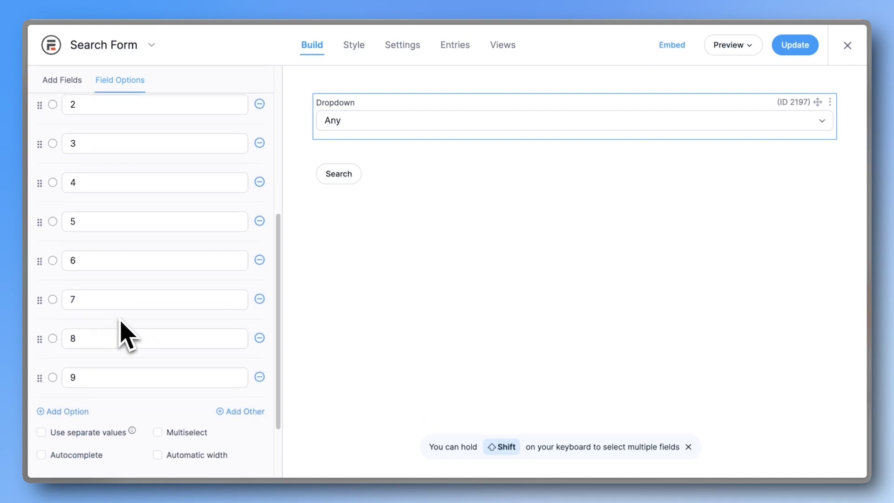
pyautogui.click(67, 434)
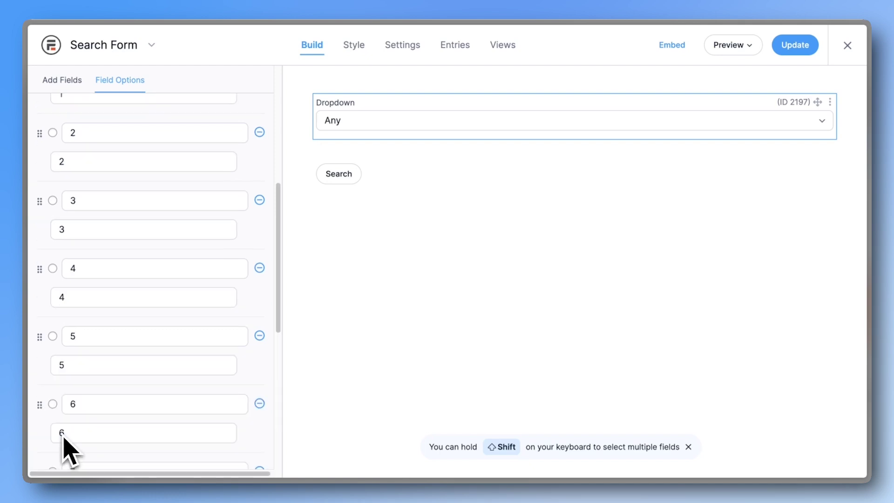
pyautogui.scroll(5, 94, 300)
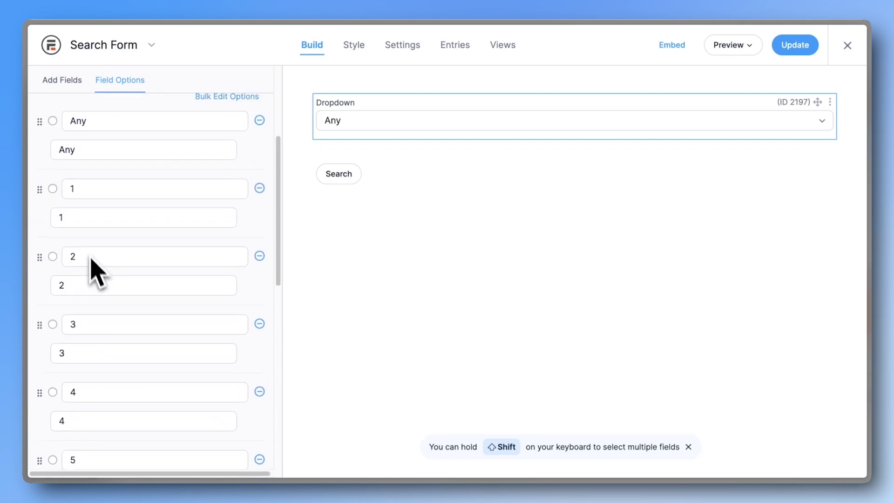
pyautogui.doubleClick(66, 165)
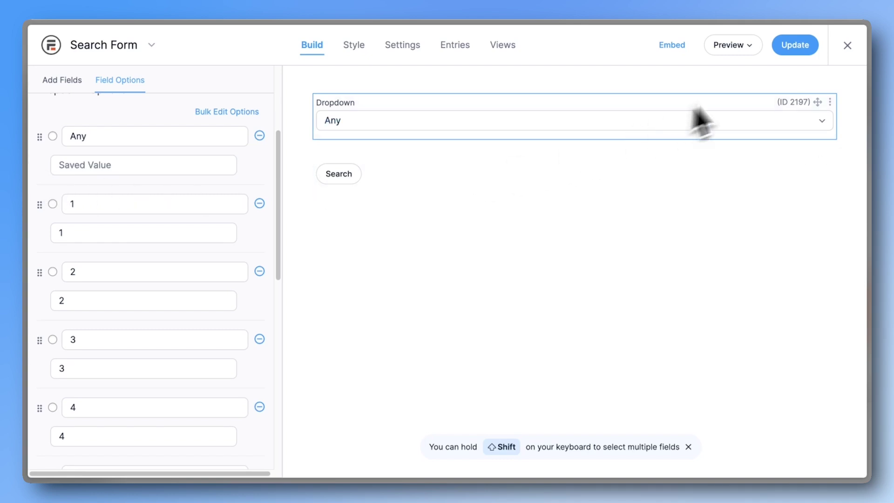
pyautogui.click(792, 49)
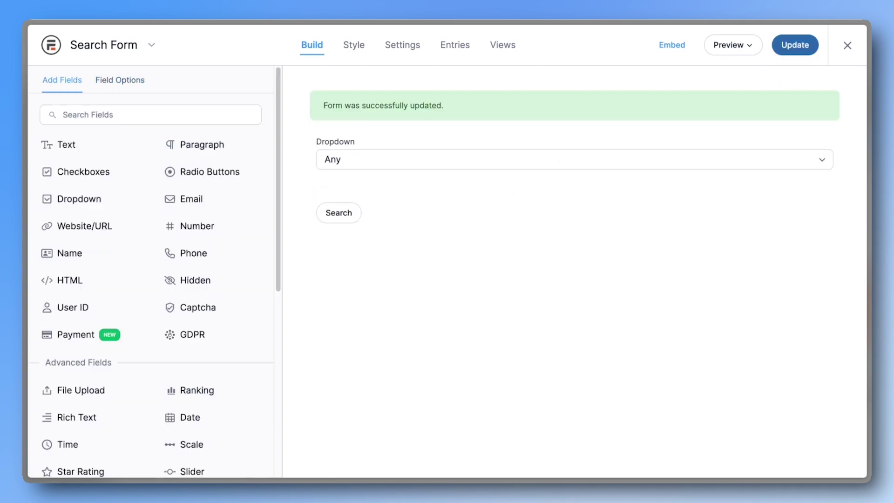
pyautogui.hotkey('alt', 'Tab')
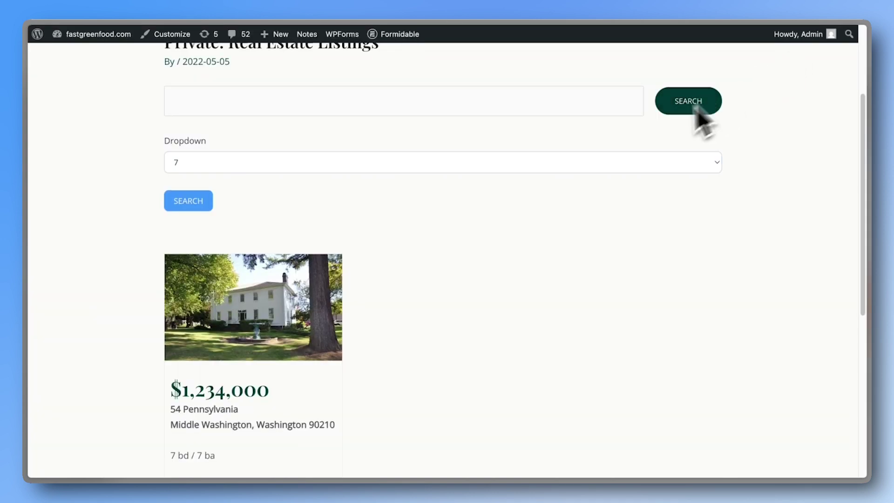
# Step: Search with bedrooms set to Any and scroll through the full grid of house listings
pyautogui.click(604, 162)
pyautogui.click(565, 75)
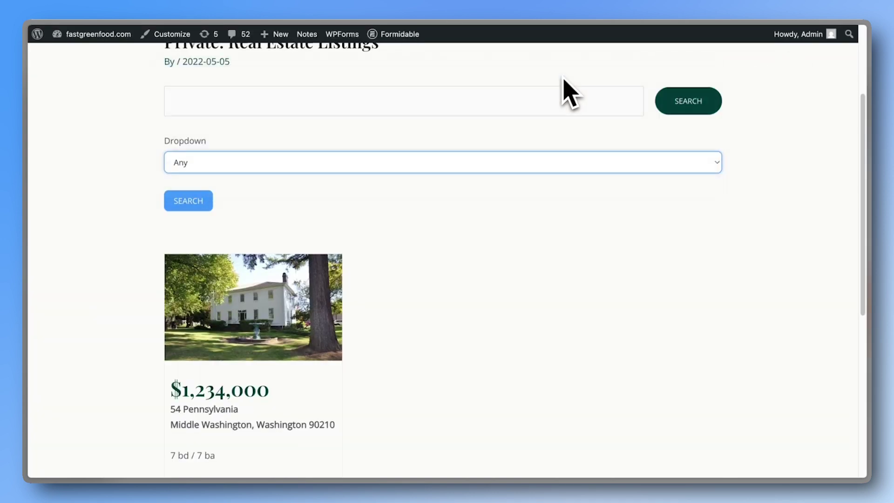
pyautogui.click(198, 201)
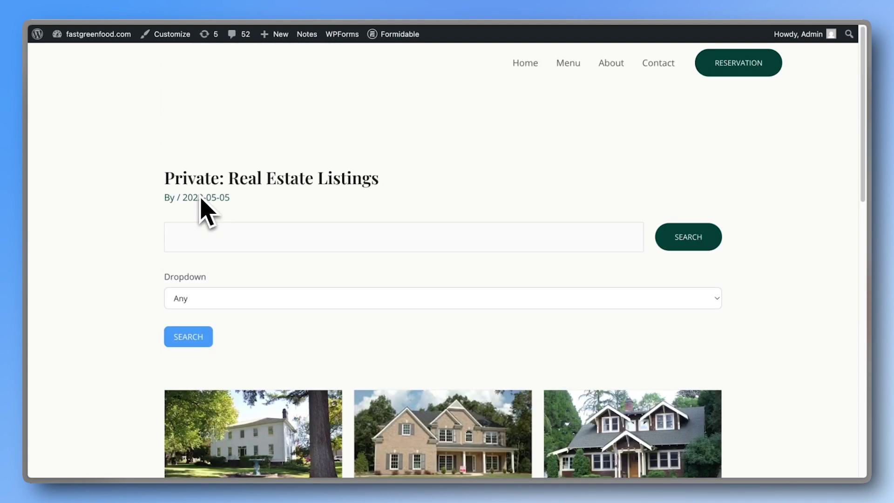
pyautogui.scroll(-12, 201, 212)
pyautogui.scroll(10, 202, 212)
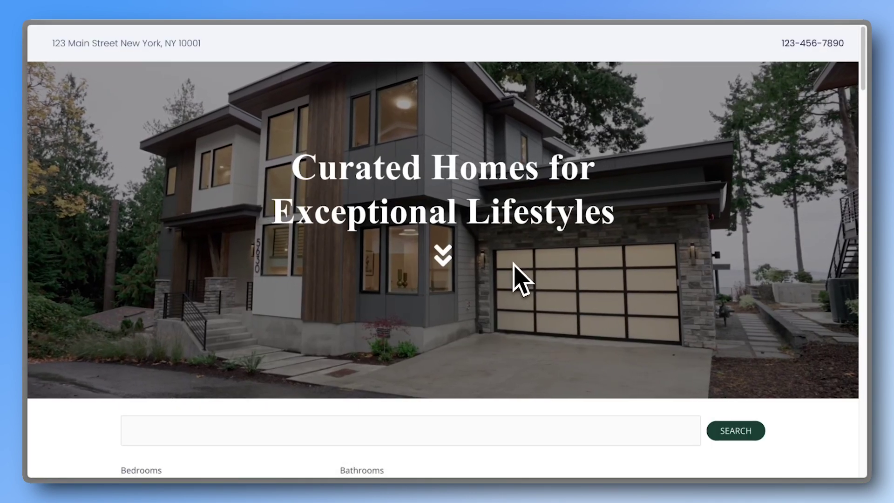
pyautogui.scroll(-5, 513, 274)
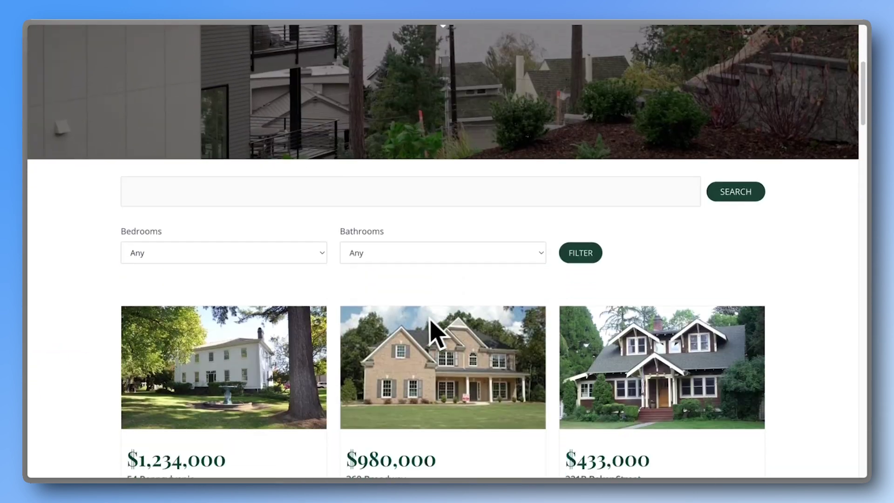
pyautogui.scroll(-9, 433, 333)
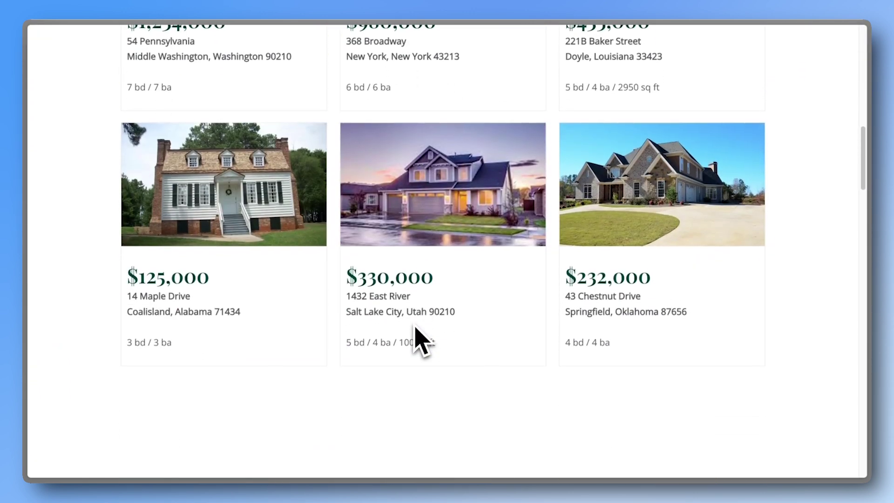